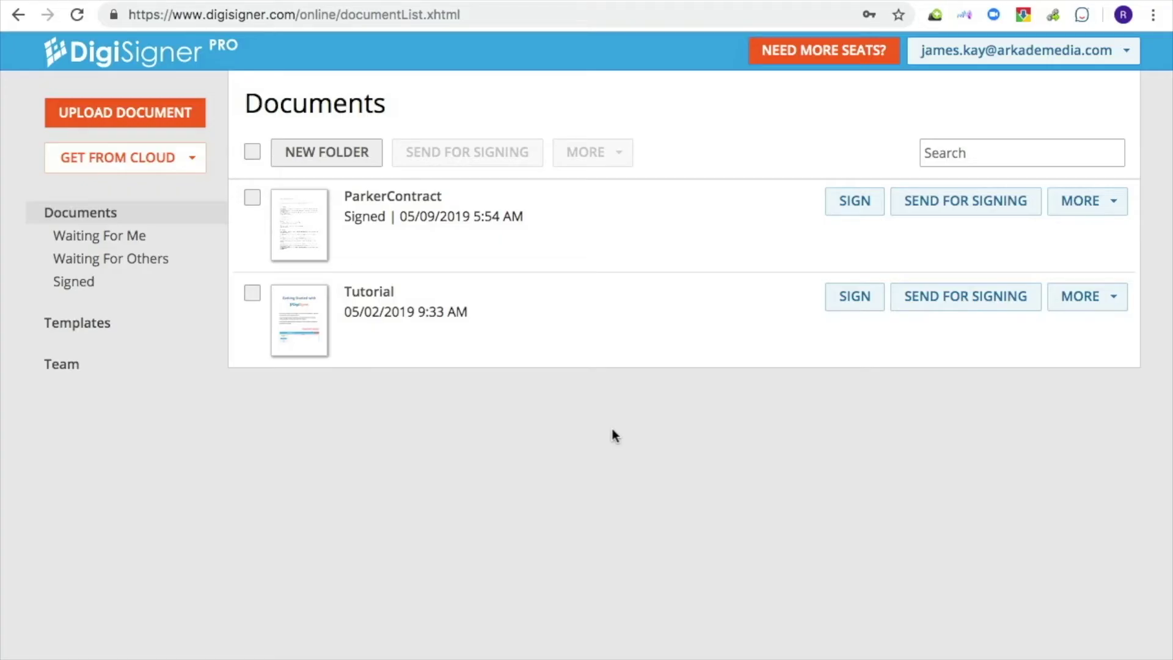
Start a signing request for ParkerContract with the suggested signer and a second signer
left_click(958, 202)
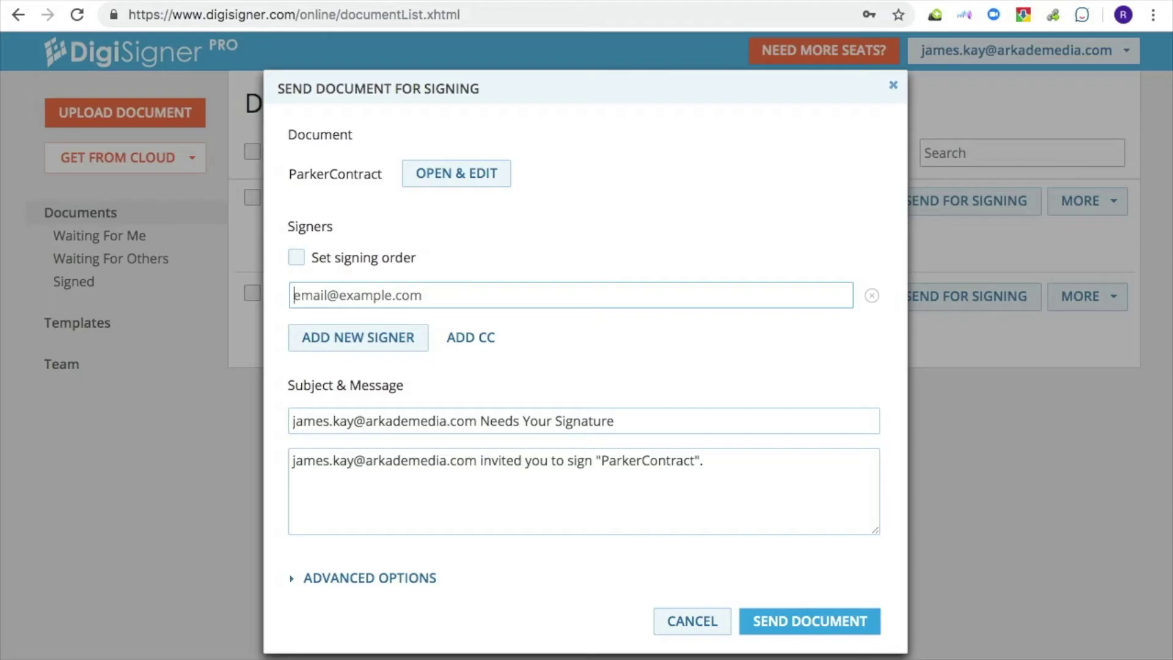
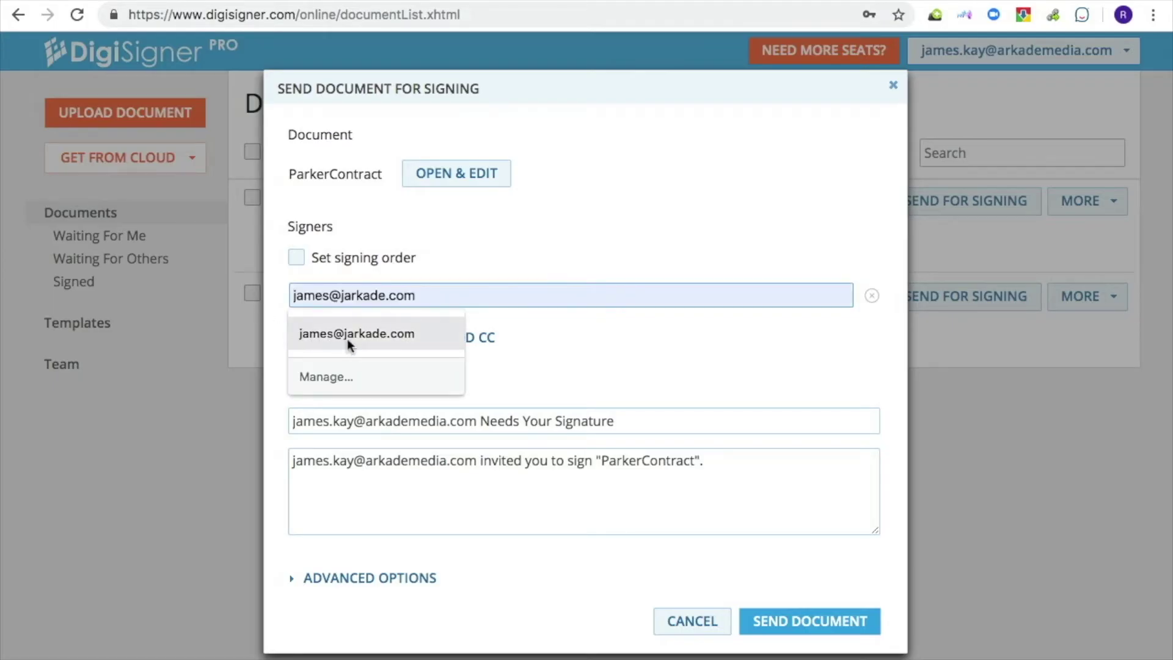
left_click(347, 337)
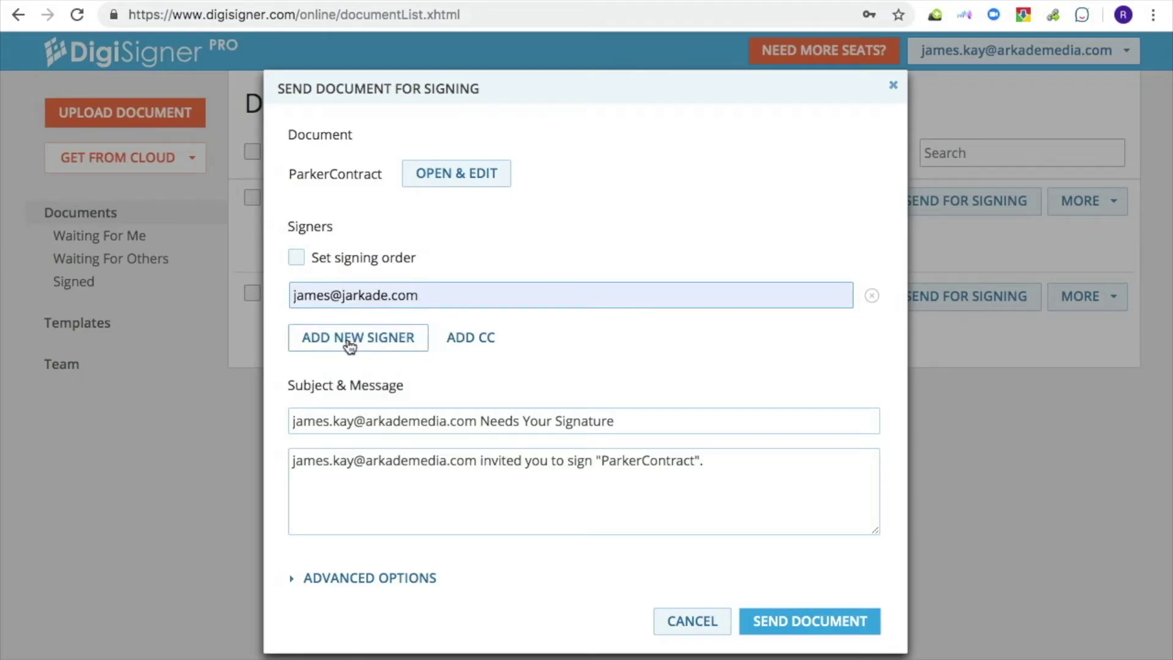
left_click(398, 342)
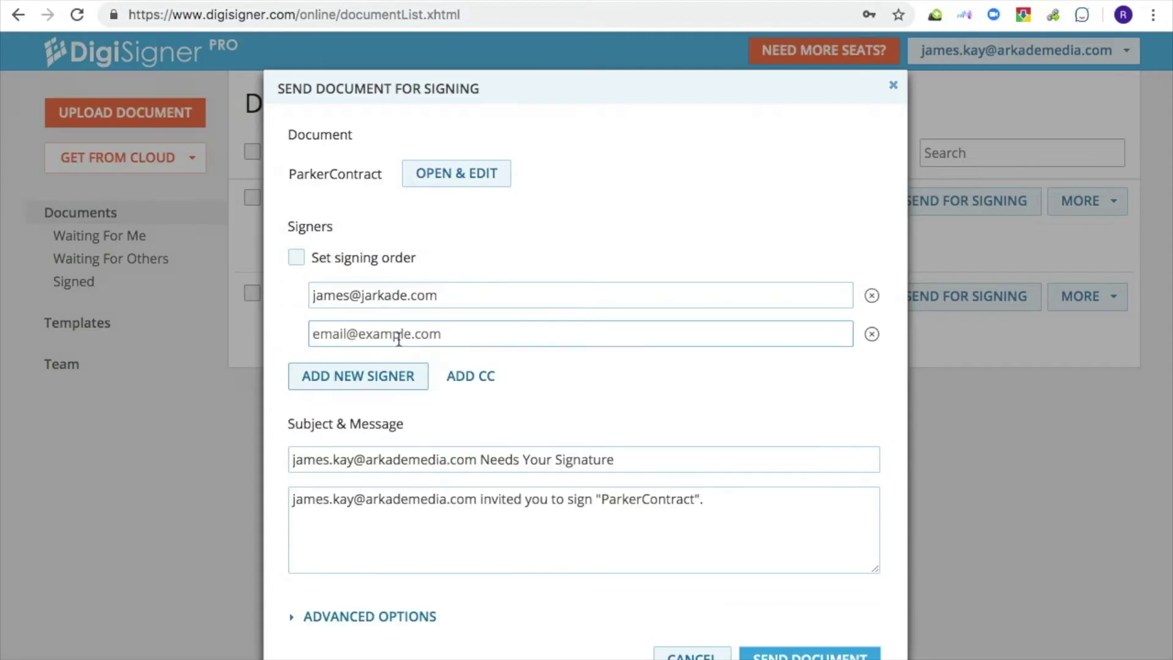
left_click(401, 339)
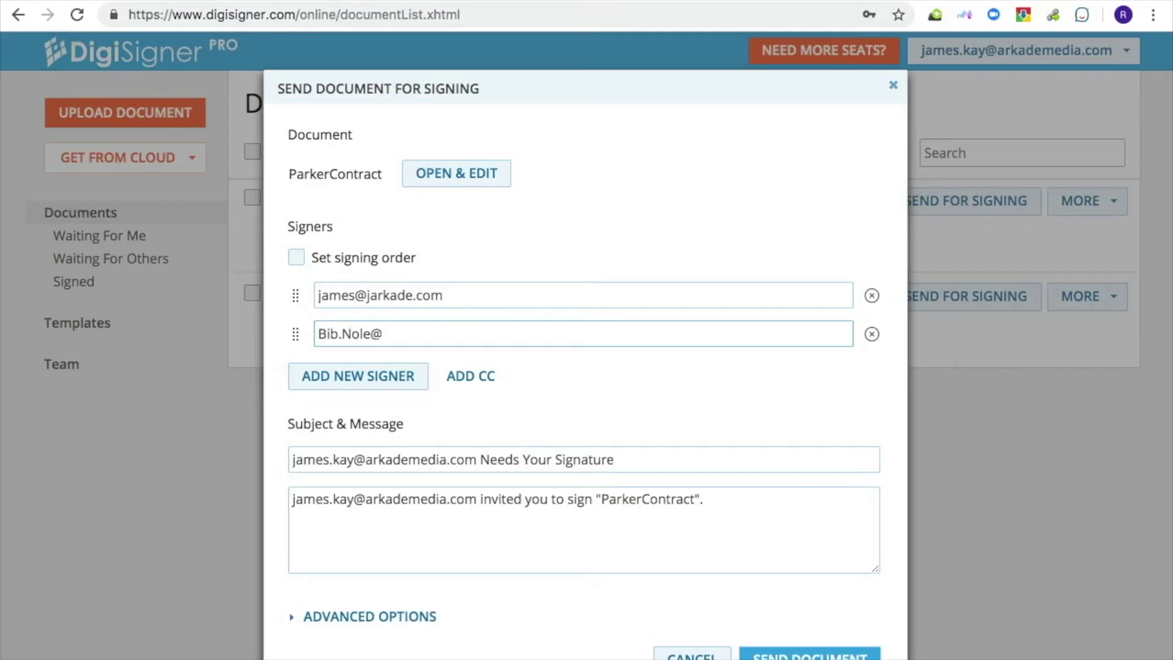
Set subject 'Contract Signature' and a please-sign-at-your-convenience message, then send
left_click(639, 461)
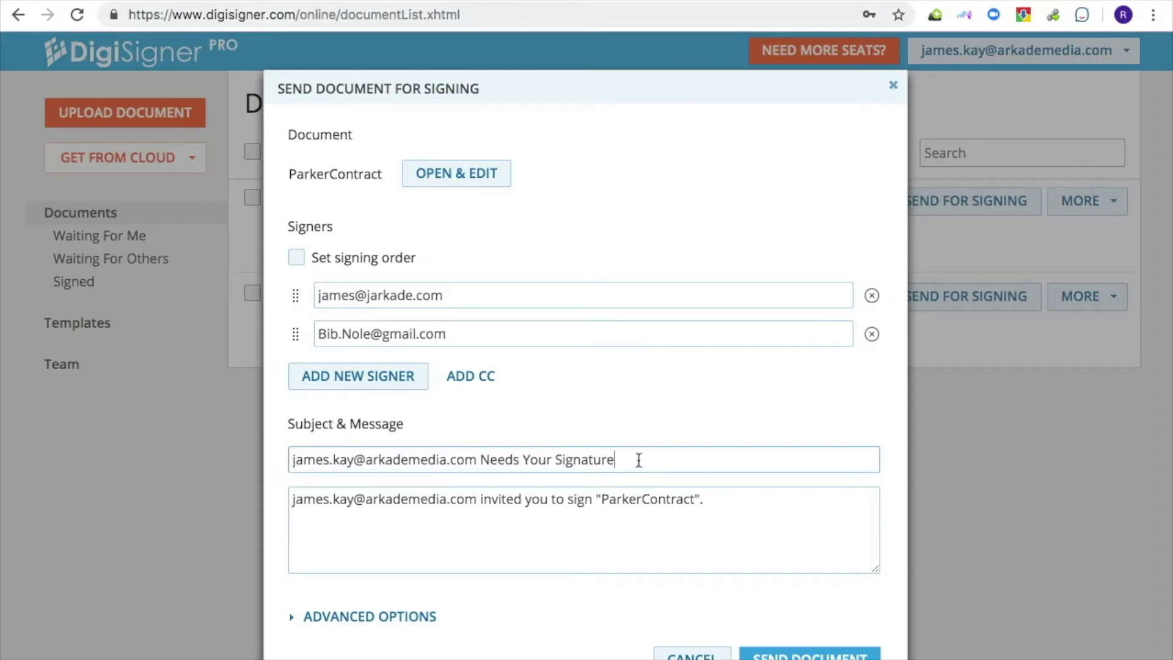
left_click_drag(639, 460, 264, 461)
type("Contract Signature")
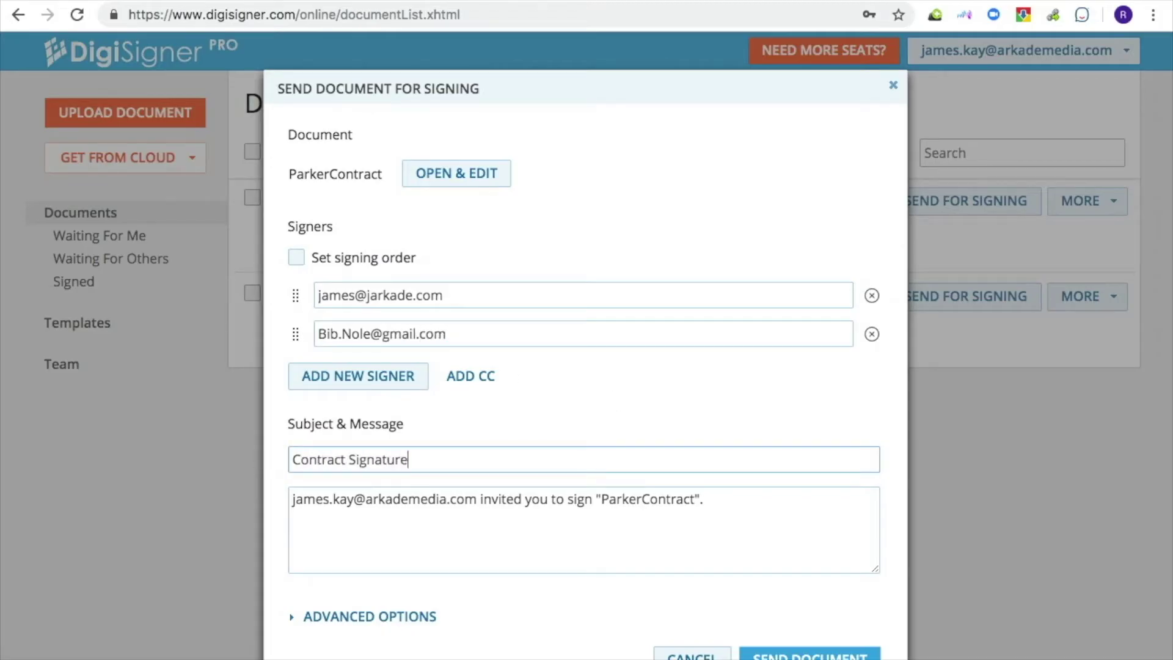
left_click(718, 497)
left_click_drag(718, 498, 292, 499)
type("Please sign at yo")
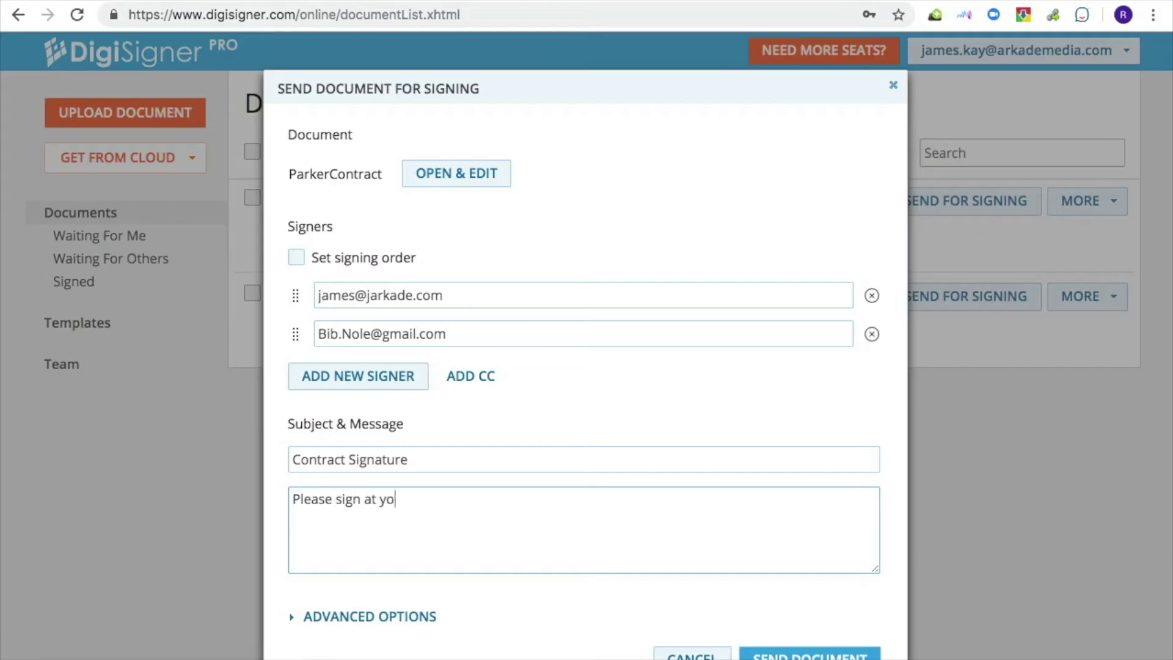
type("ur convenience")
scroll(572, 498, "down", 1)
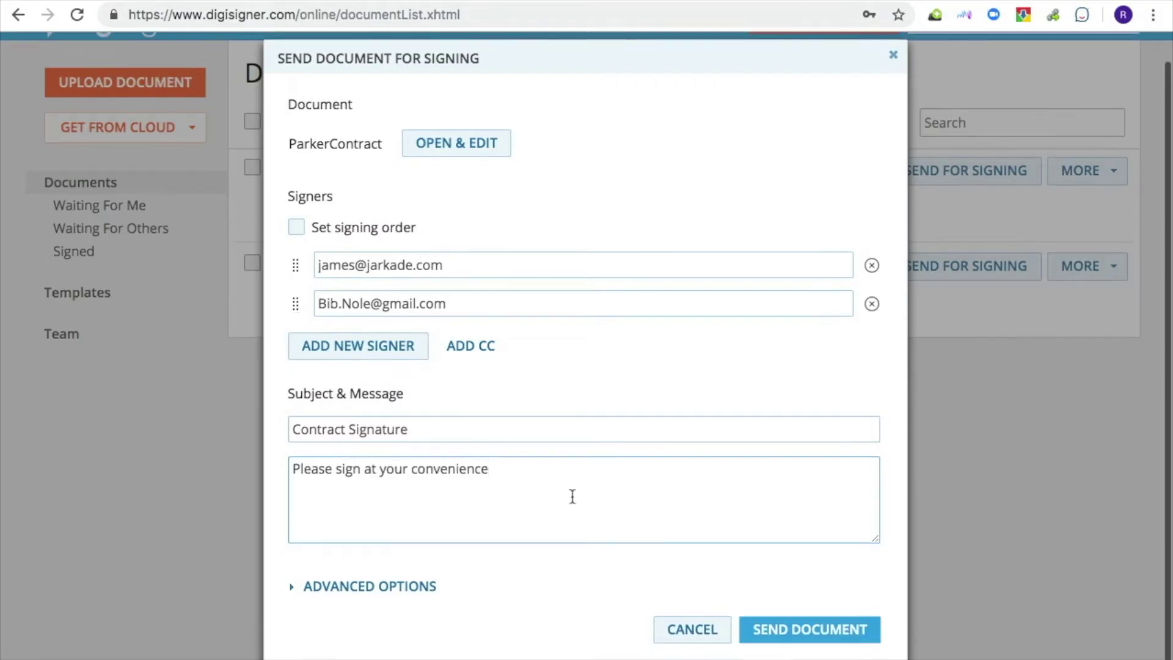
left_click(811, 635)
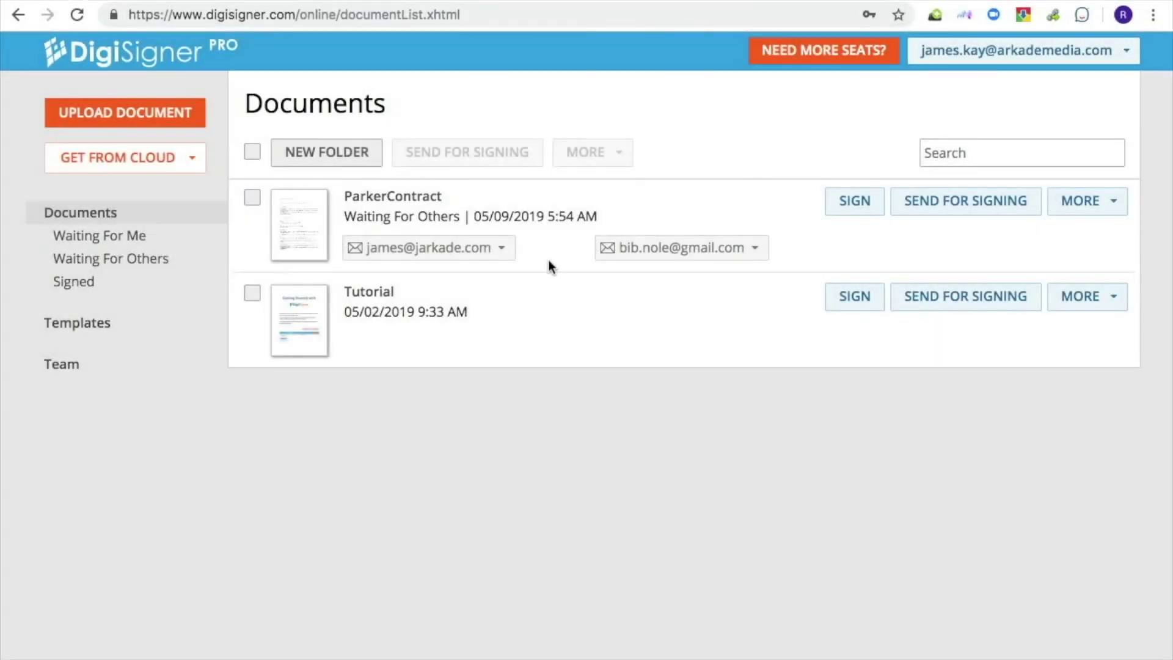
Show resend and remove options for ParkerContract's first signer
left_click(501, 249)
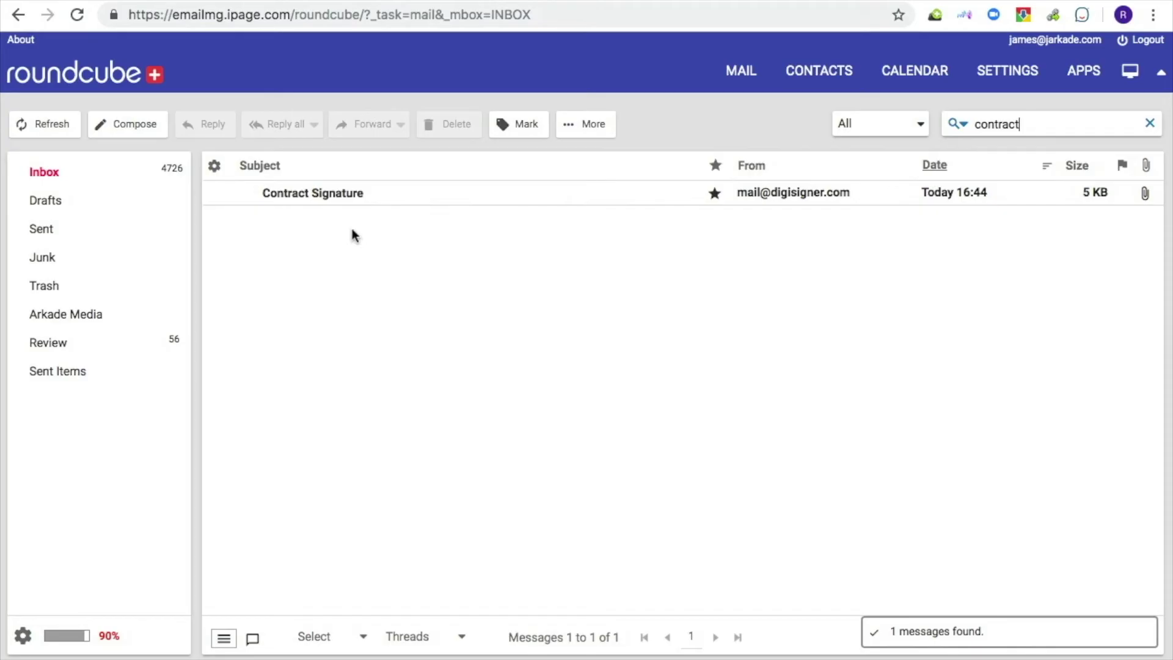
Open the Contract Signature email from DigiSigner in Roundcube
double_click(332, 193)
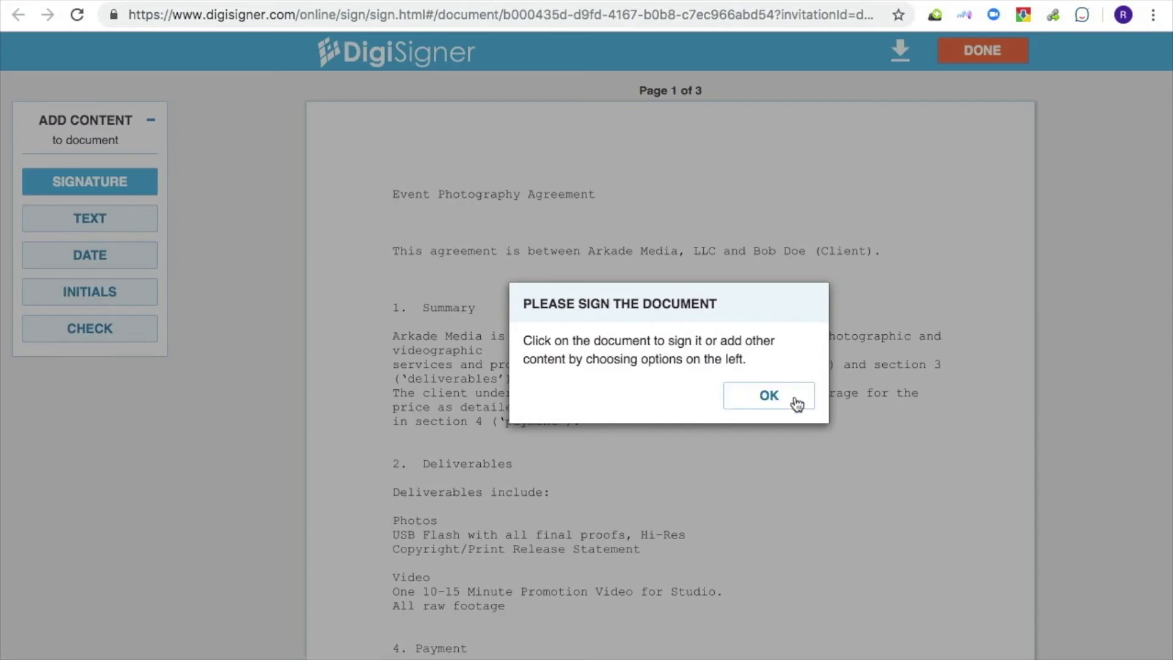
left_click(768, 395)
scroll(797, 406, "down", 8)
scroll(799, 407, "down", 8)
scroll(800, 407, "down", 6)
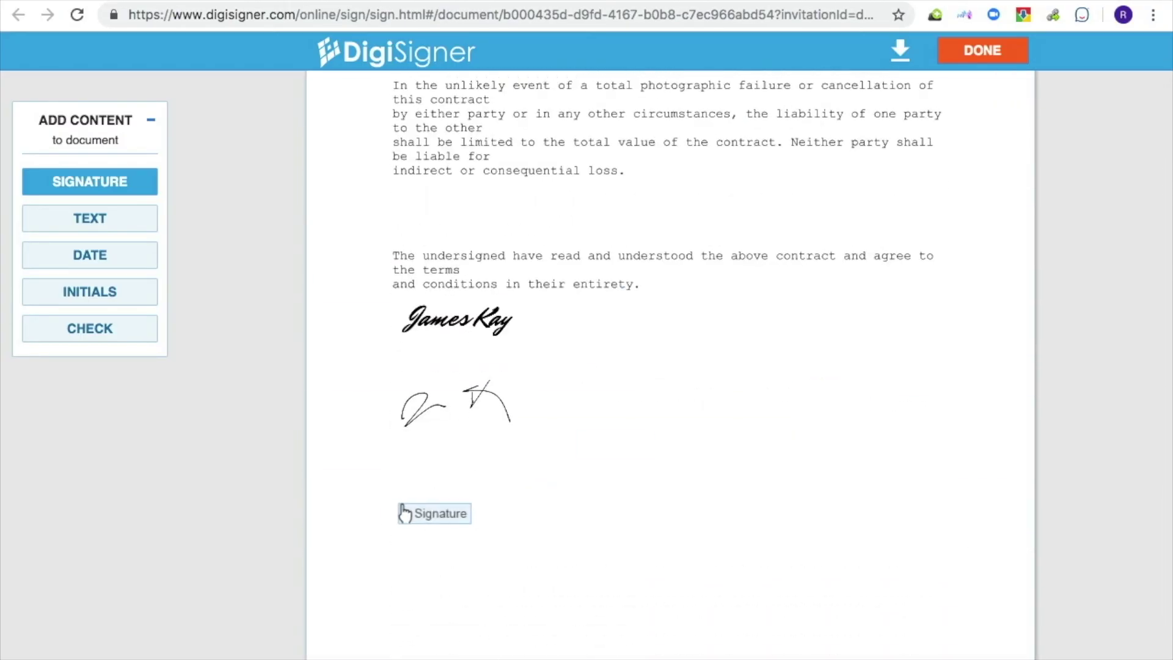
left_click(400, 509)
left_click(610, 404)
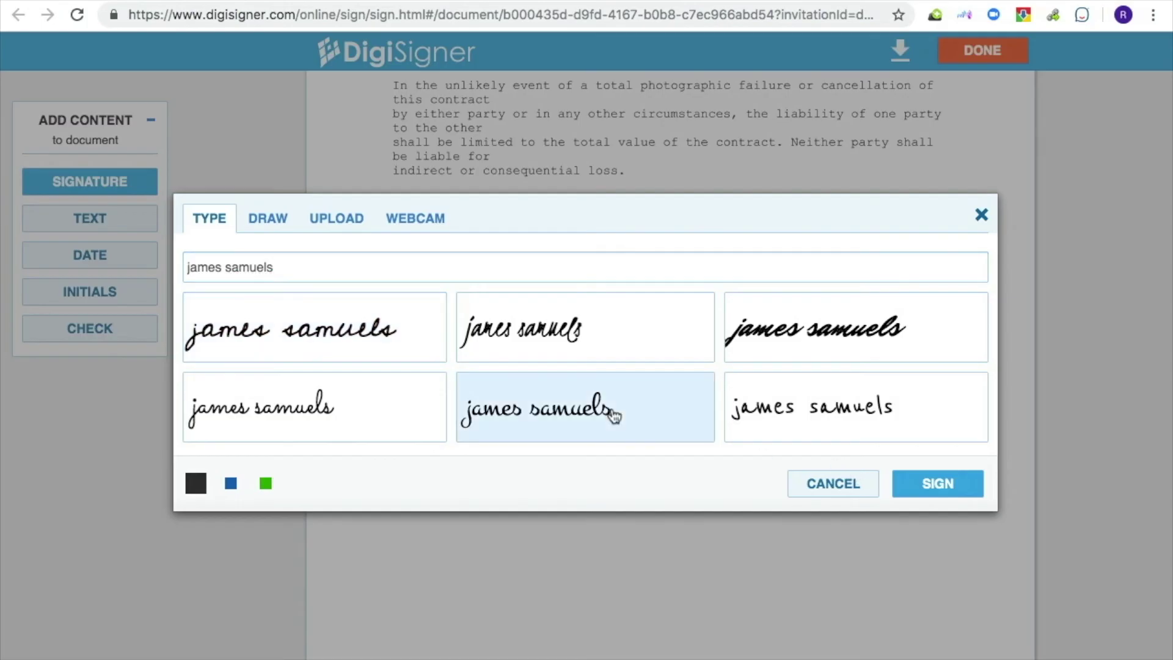
left_click(957, 491)
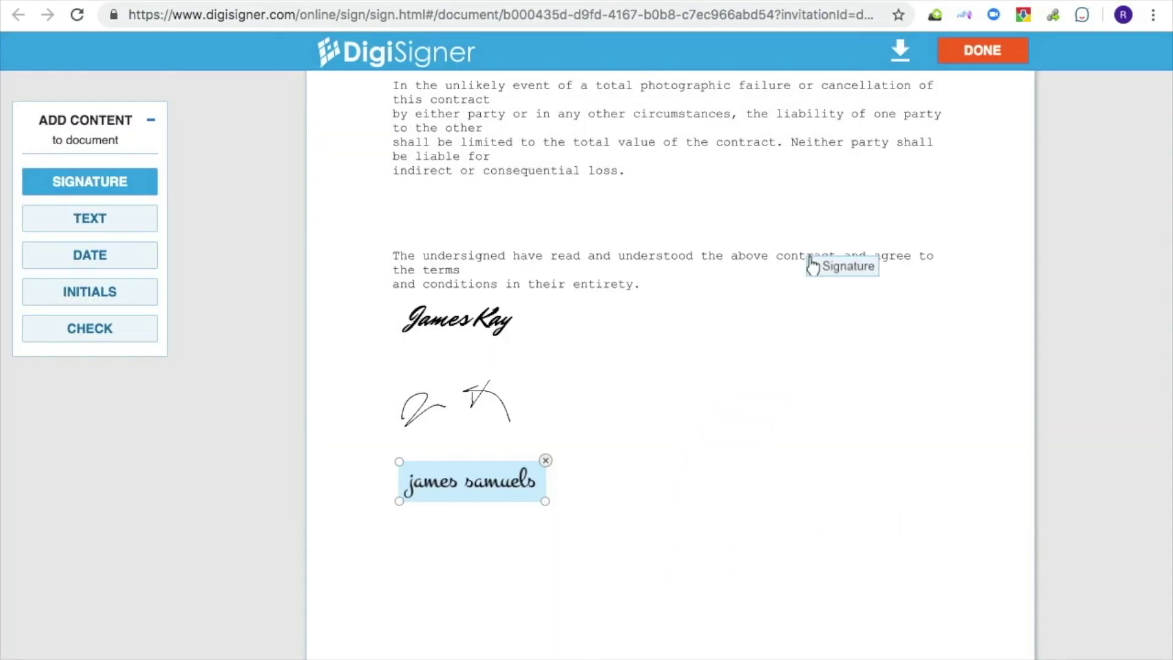
left_click(970, 51)
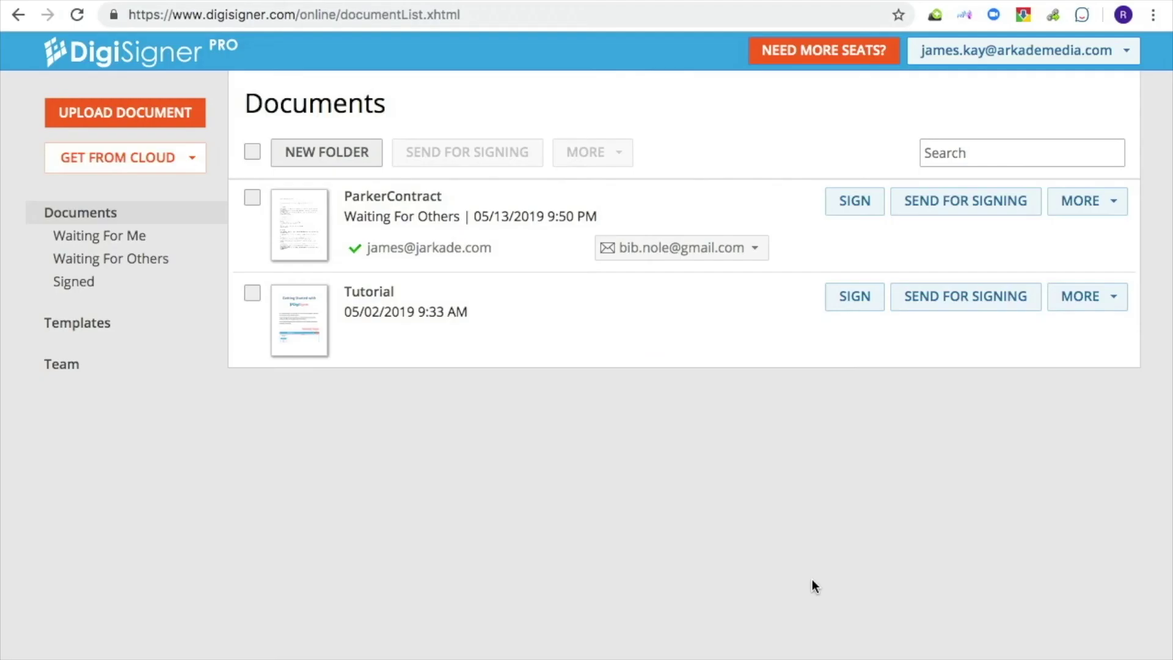